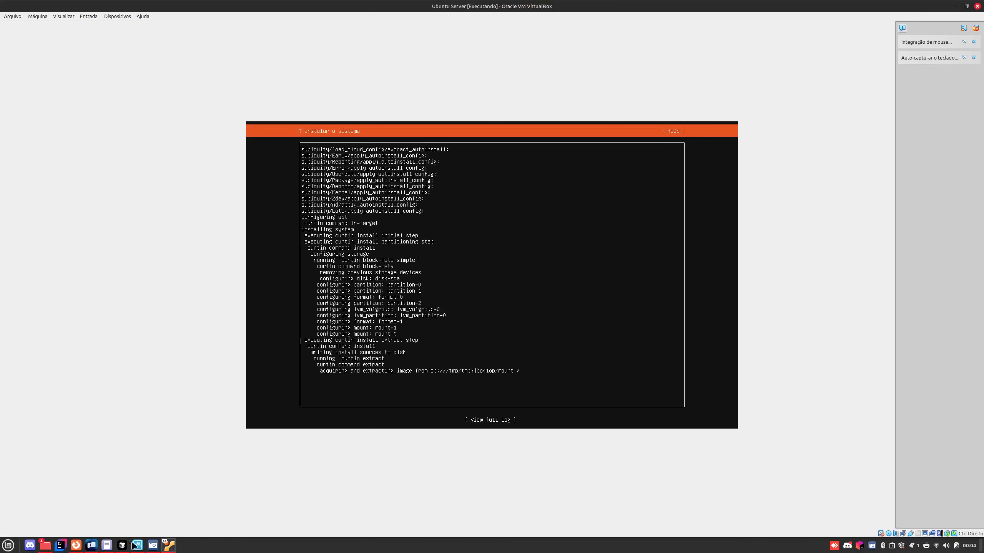
Step: Bring the VM window forward and wait until 'Installation complete!' with Reboot Now appears
{"action": "left_click", "coordinate": [153, 546]}
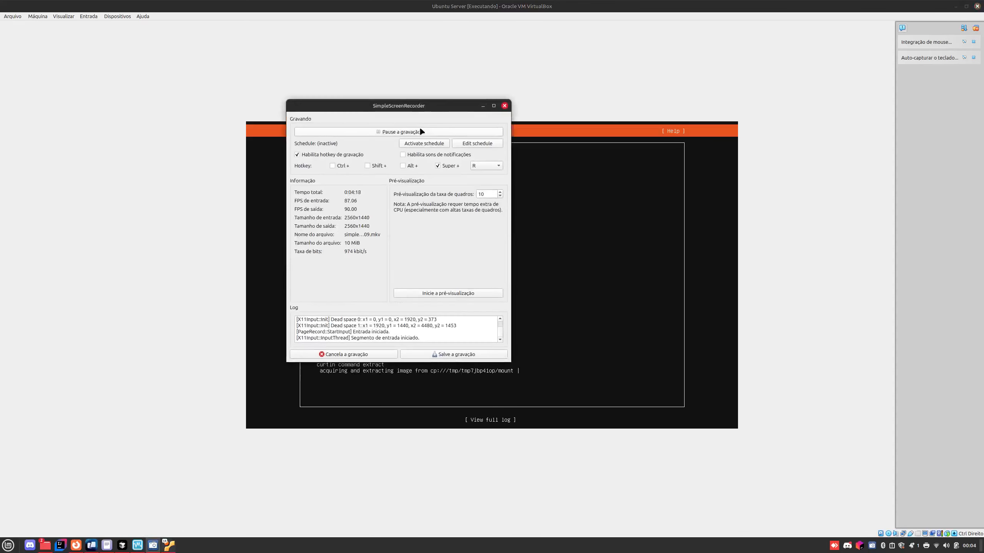
{"action": "left_click", "coordinate": [420, 130]}
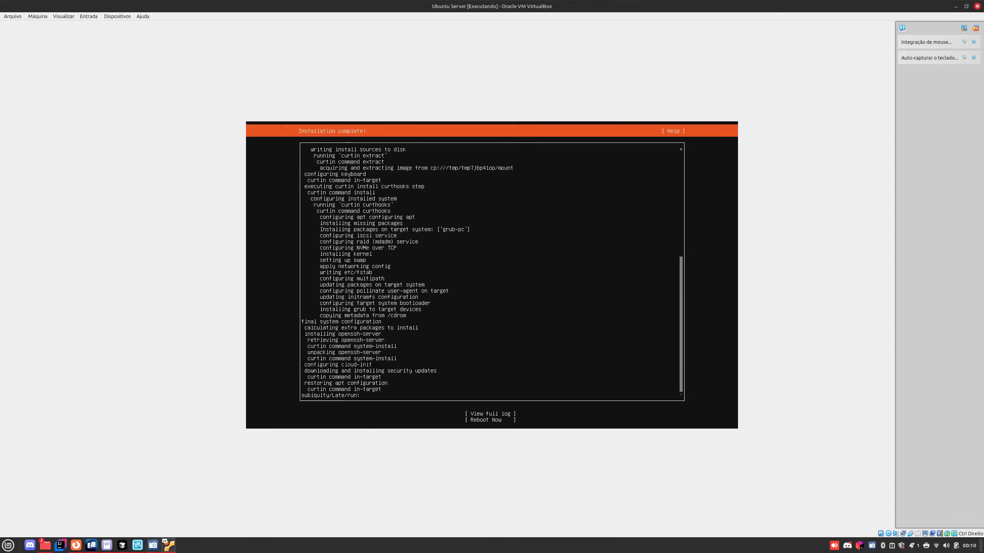
Step: Choose Reboot Now and let the VM boot into Ubuntu 24.04.2 LTS at the login prompt
{"action": "key", "text": "Tab"}
{"action": "key", "text": "Tab"}
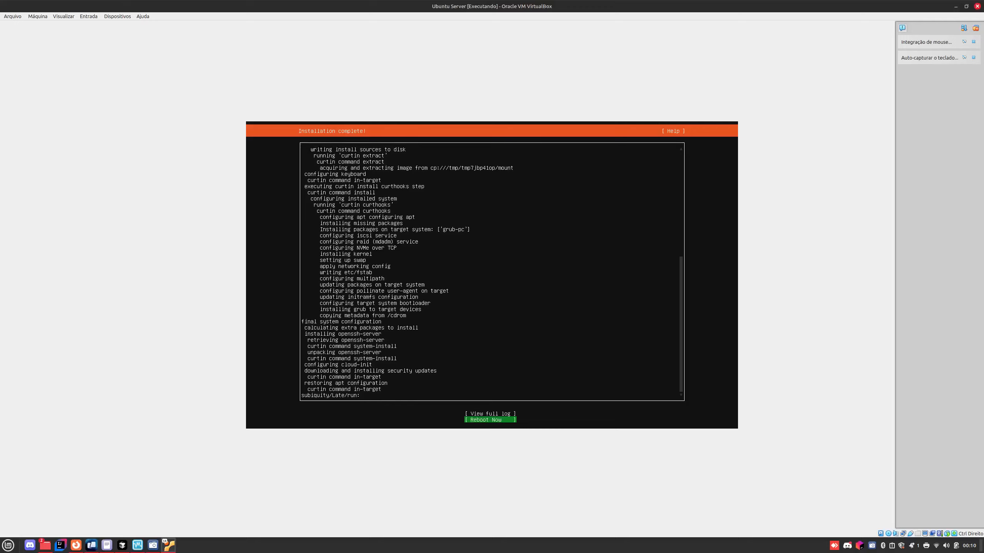
{"action": "key", "text": "Return"}
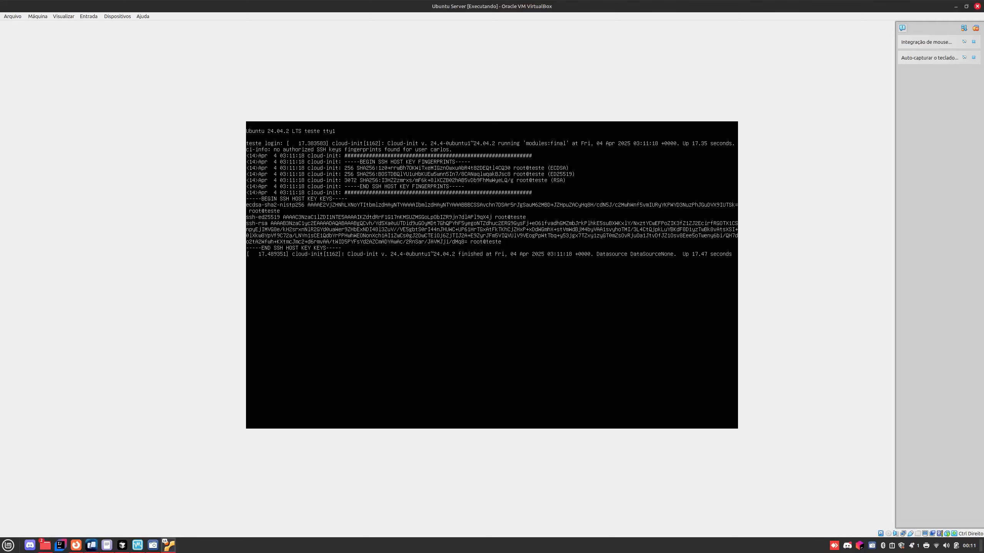
Step: After a failed 'admin' login, sign in with the installed user's name and password
{"action": "key", "text": "Return"}
{"action": "key", "text": "Return"}
{"action": "key", "text": "Return"}
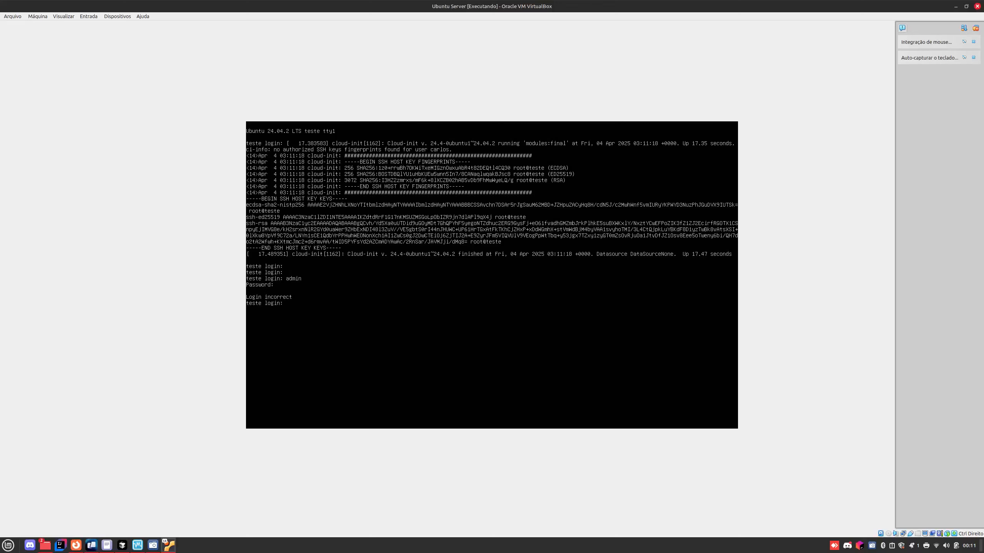
{"action": "key", "text": "Return"}
{"action": "key", "text": "Return"}
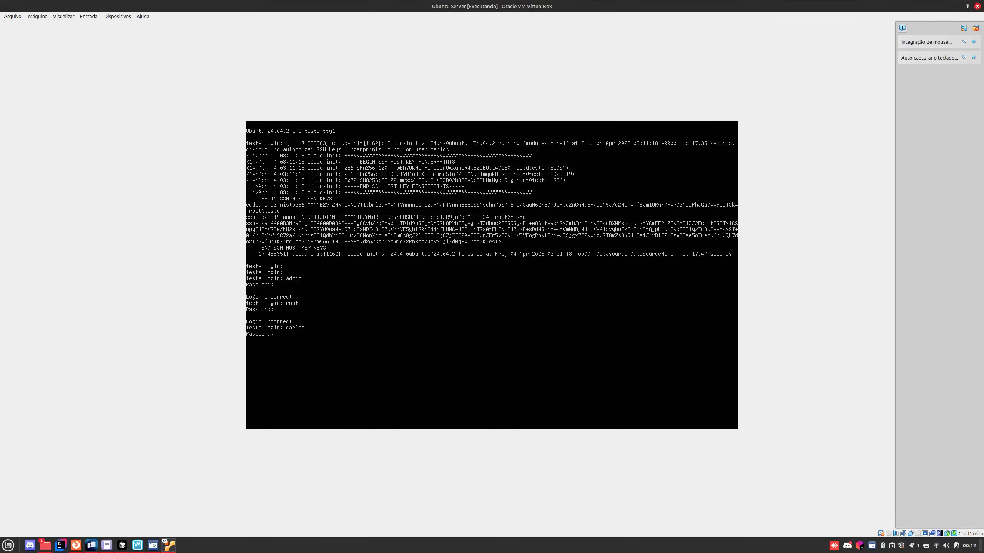
{"action": "key", "text": "Return"}
Step: Clear the console and run sudo apt update, authorizing it with the admin password
{"action": "type", "text": "clea"}
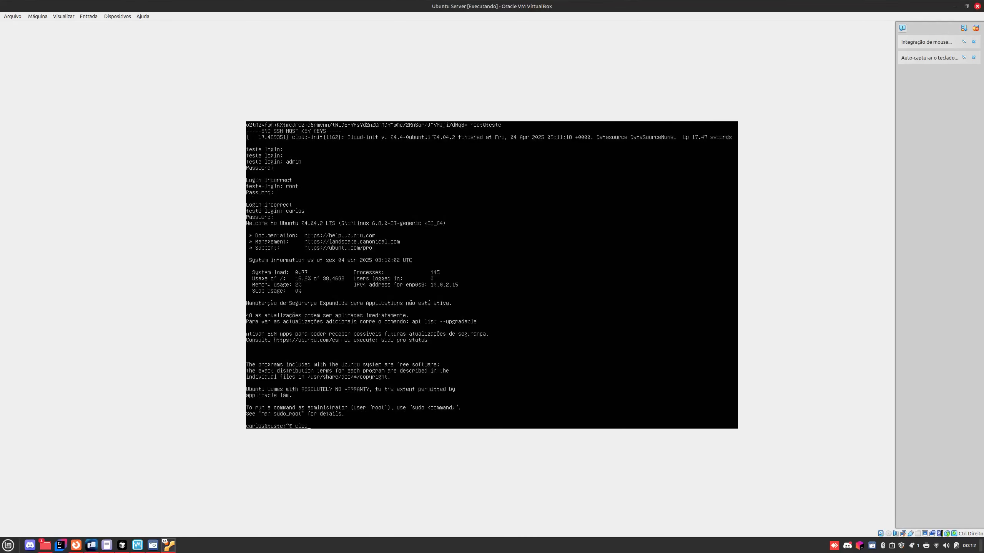
{"action": "type", "text": "r"}
{"action": "key", "text": "Return"}
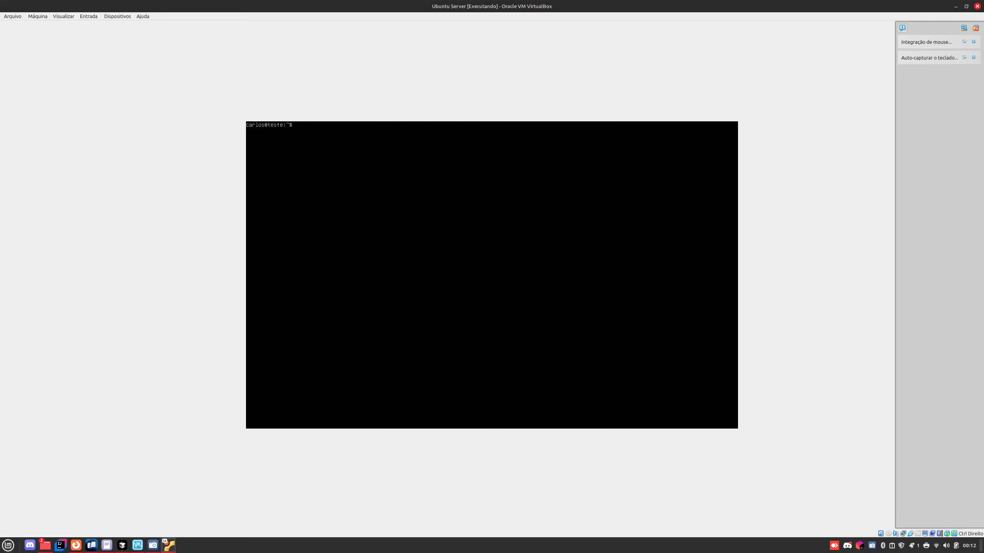
{"action": "type", "text": "sudo apt update"}
{"action": "key", "text": "Return"}
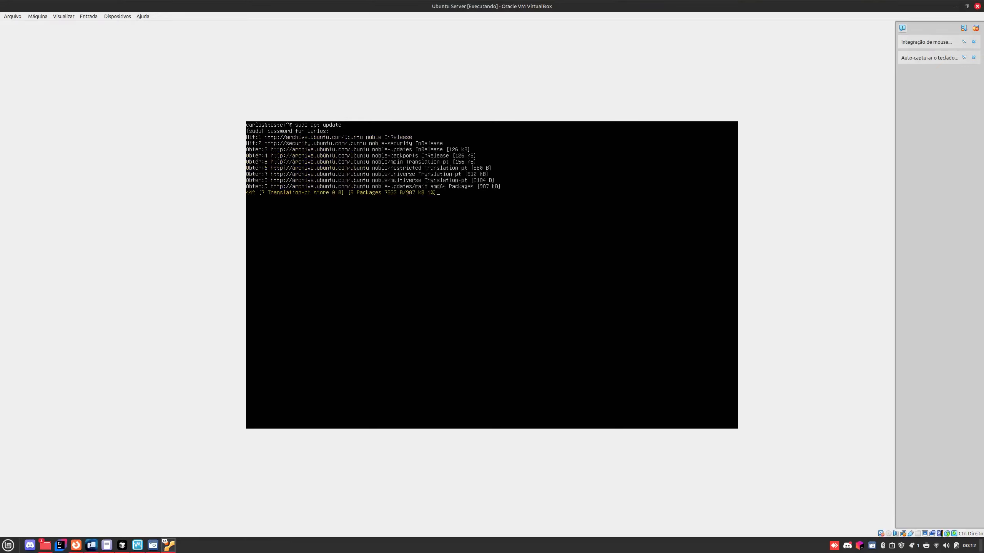
Step: Create an empty file teste.txt with touch and confirm it with ls
{"action": "left_click", "coordinate": [153, 545]}
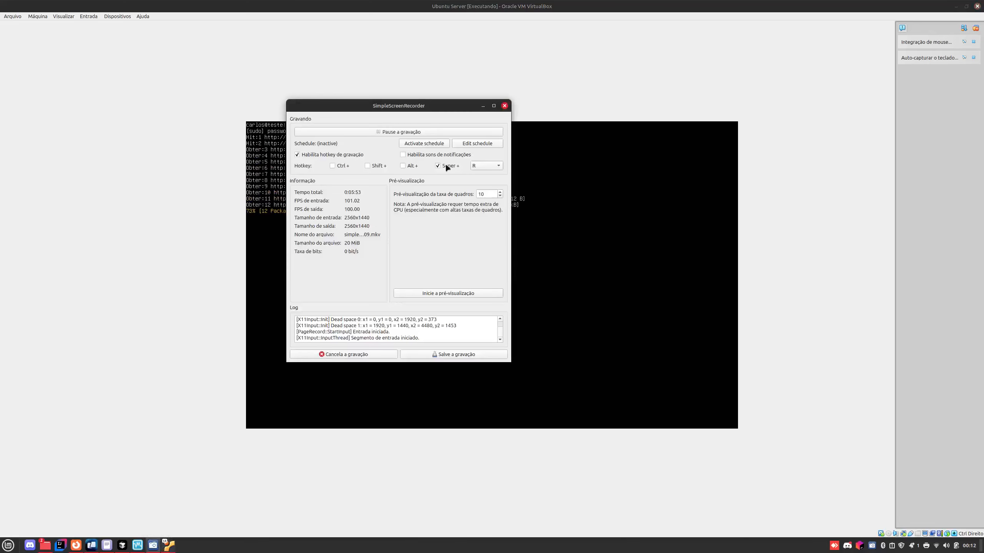
{"action": "left_click", "coordinate": [423, 129]}
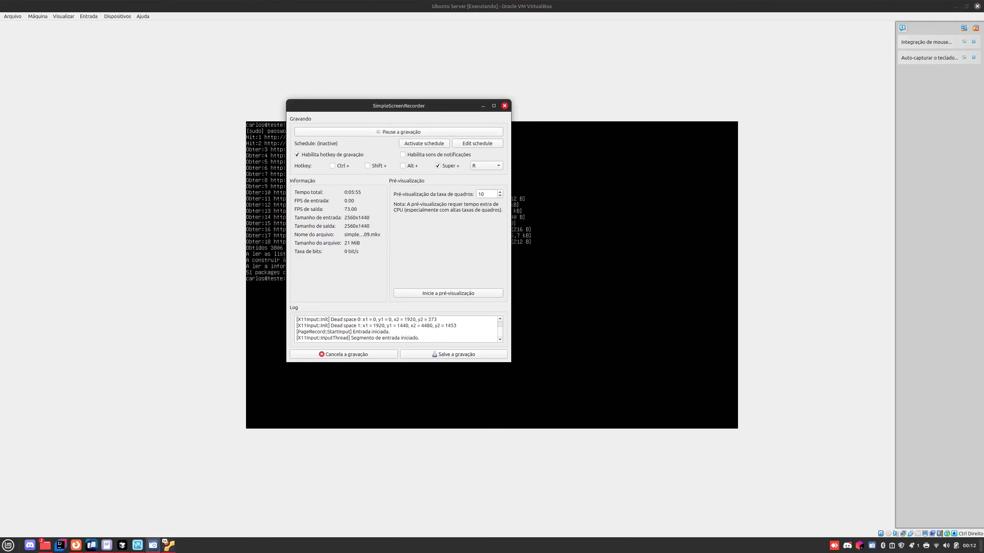
{"action": "left_click", "coordinate": [554, 163]}
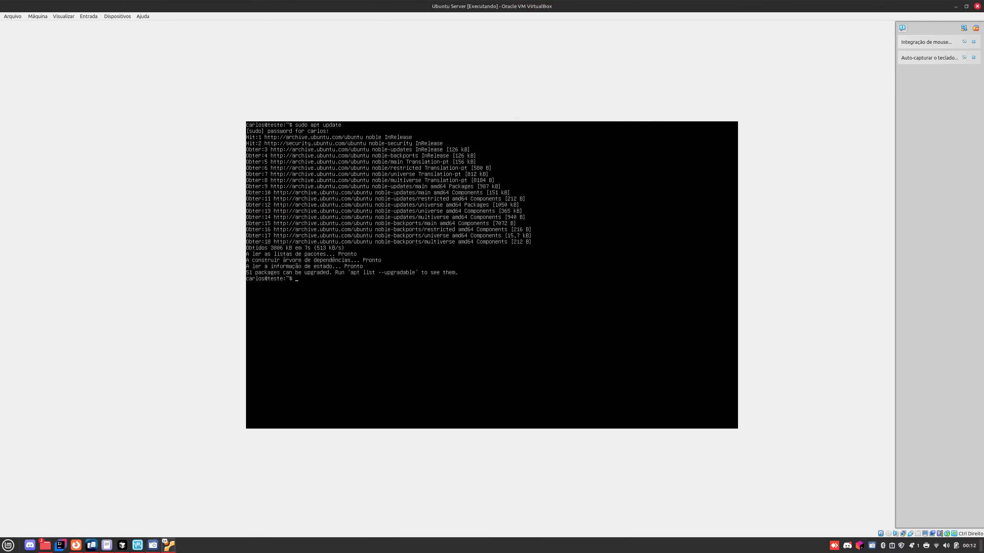
{"action": "type", "text": "touch teste.txt"}
{"action": "key", "text": "Return"}
{"action": "type", "text": "ls"}
{"action": "key", "text": "Return"}
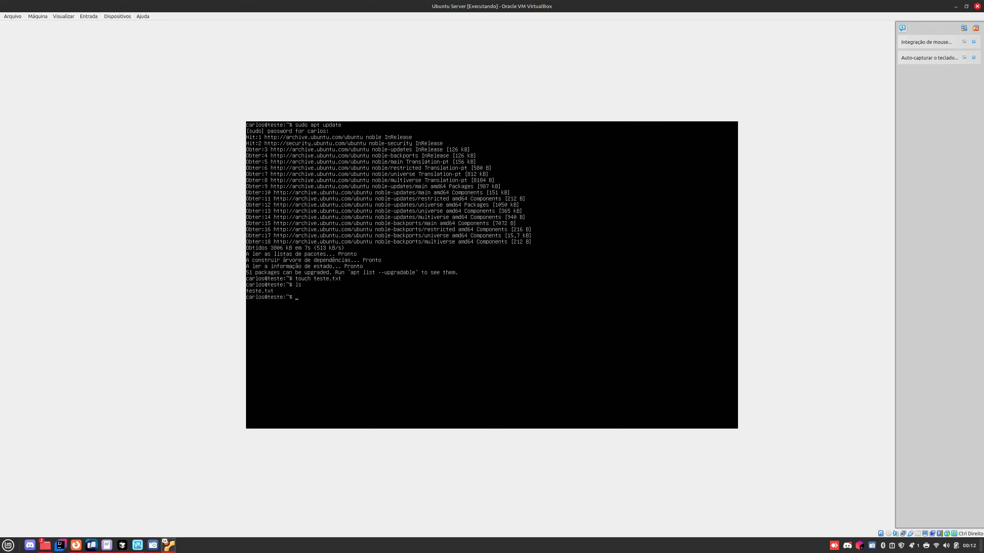
Step: Write 'asdasdasd' into teste.txt in nano, save it and exit the editor
{"action": "type", "text": "nano teste.txt"}
{"action": "key", "text": "Return"}
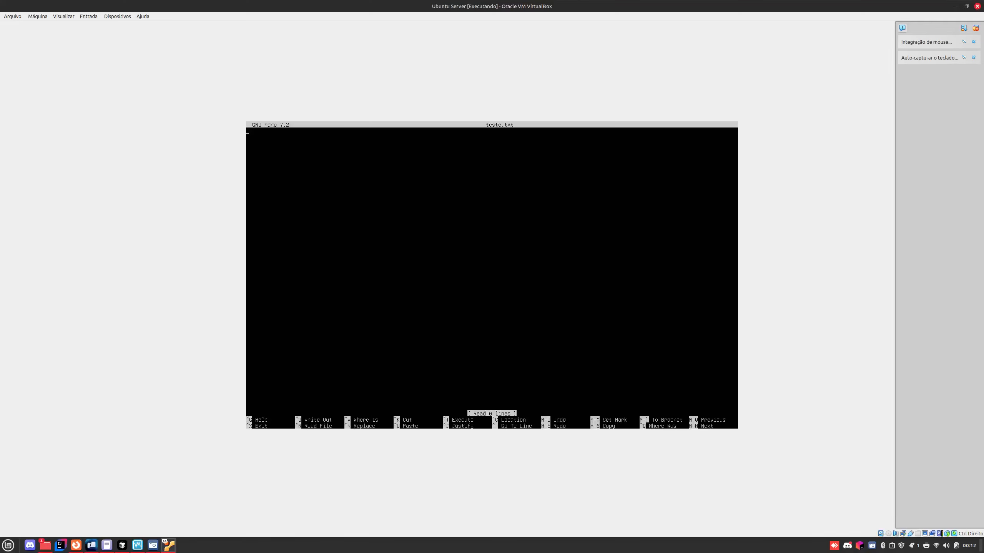
{"action": "type", "text": "asdasdasd"}
{"action": "key", "text": "ctrl+o"}
{"action": "key", "text": "Return"}
{"action": "key", "text": "ctrl+x"}
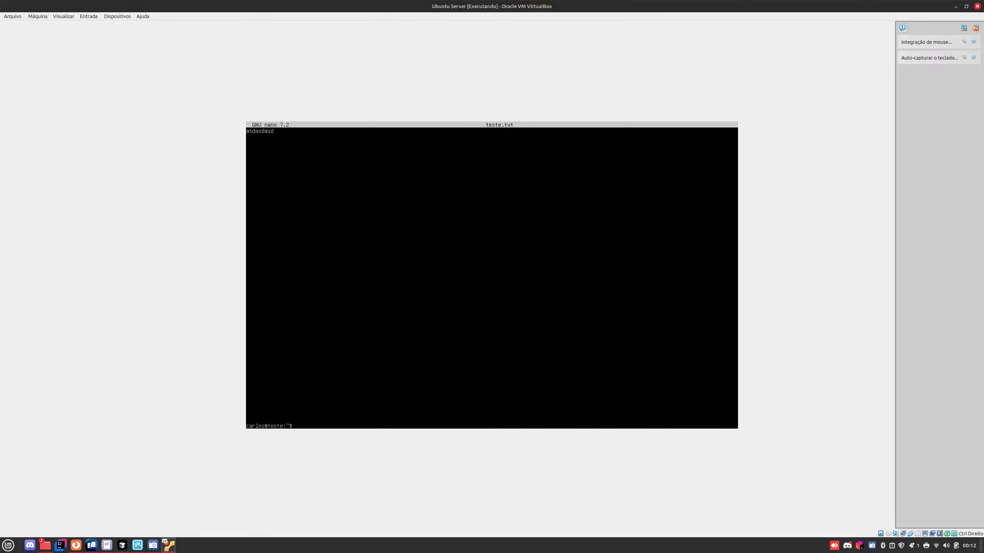
Step: Clear the console and list the home folder with ls
{"action": "type", "text": "clear"}
{"action": "key", "text": "Return"}
{"action": "type", "text": "ls"}
{"action": "key", "text": "Return"}
Step: Display teste.txt with cat, then delete it with rm
{"action": "type", "text": "cat teste.txt"}
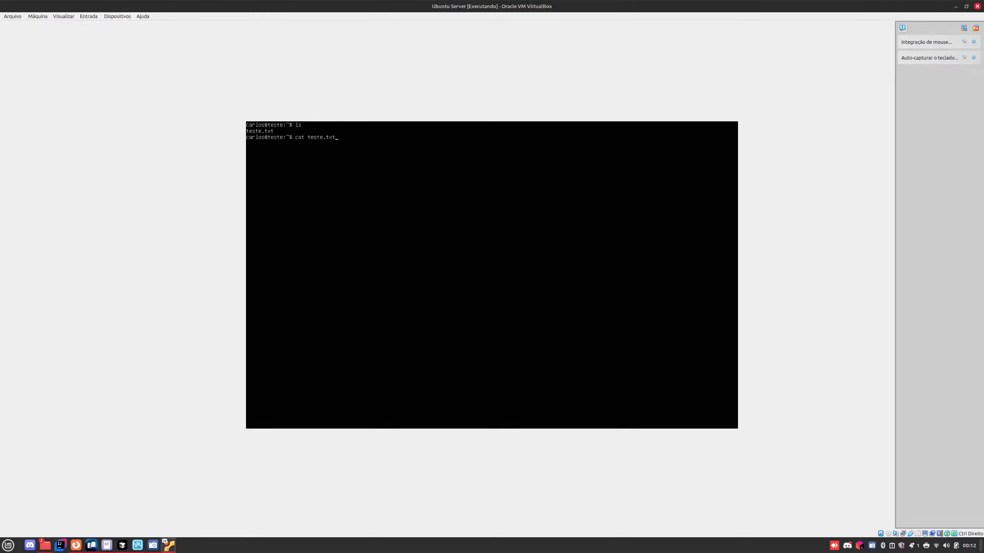
{"action": "key", "text": "Return"}
{"action": "type", "text": "rm a"}
{"action": "key", "text": "BackSpace"}
{"action": "type", "text": "teste.txt"}
{"action": "key", "text": "Return"}
Step: Clear the console, create the folder dire with mkdir, and verify it with ls
{"action": "type", "text": "cle"}
{"action": "type", "text": "ar"}
{"action": "key", "text": "Return"}
{"action": "type", "text": "mkdir dire"}
{"action": "key", "text": "Return"}
{"action": "type", "text": "ls"}
{"action": "key", "text": "Return"}
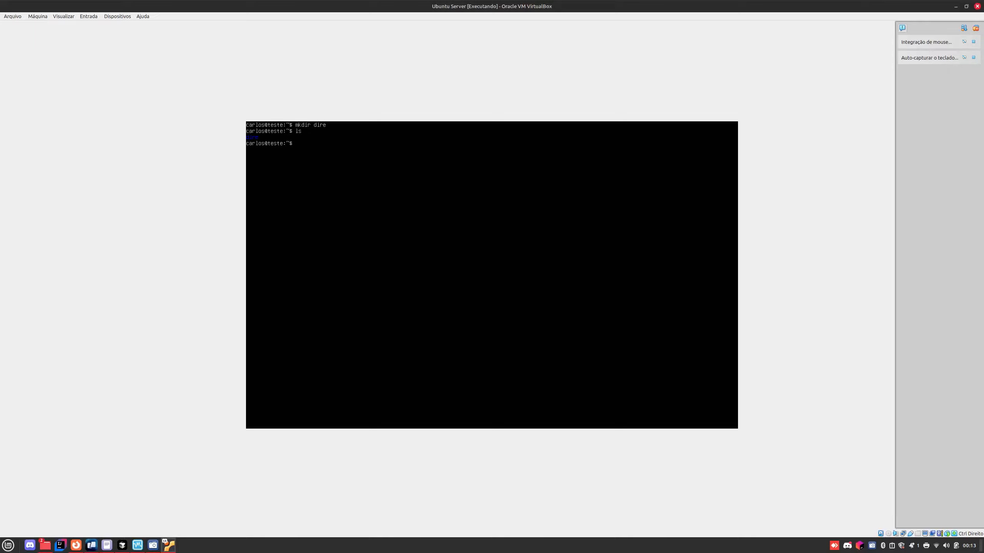
Step: Change into dire and attempt 'tocuh a', which returns command not found
{"action": "type", "text": "cd d"}
{"action": "key", "text": "Tab"}
{"action": "key", "text": "Return"}
{"action": "type", "text": "tocuh a"}
{"action": "key", "text": "Return"}
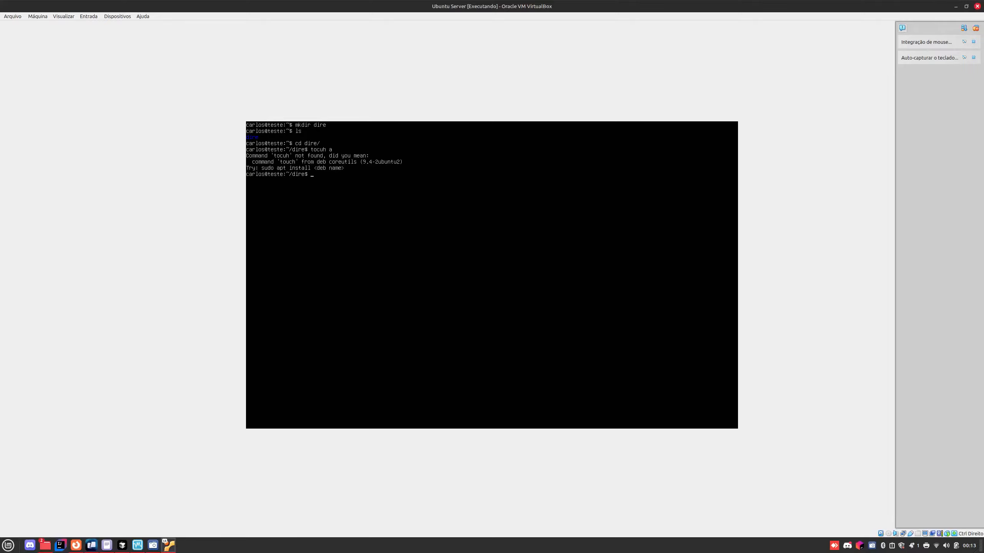